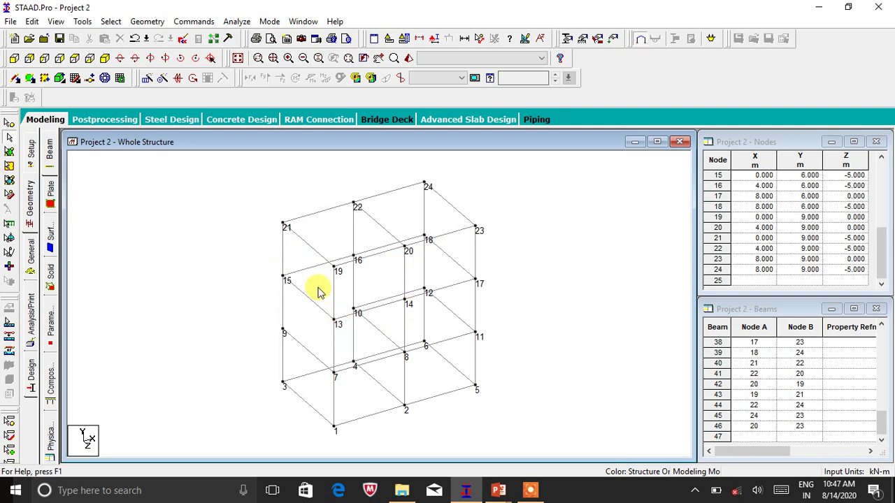
- Select every segment of the three columns running from nodes 3 to 21, 1 to 19, and 4 to 22
click(284, 252)
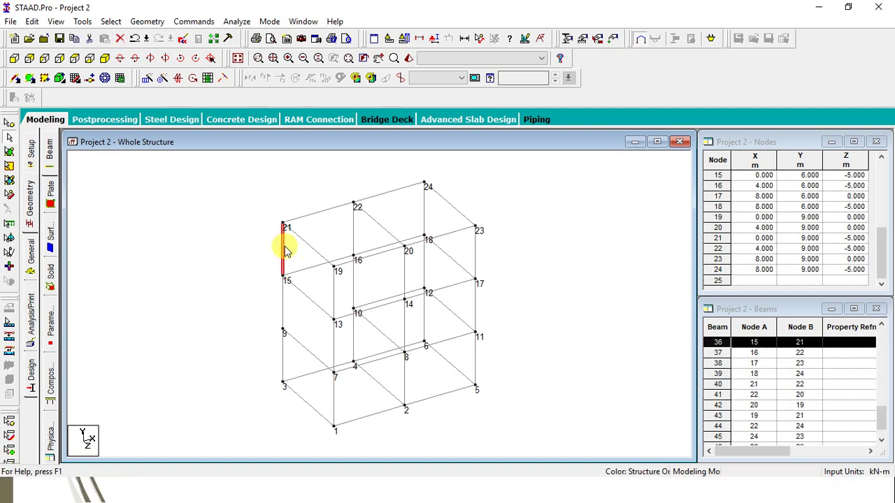
ctrl+click(283, 302)
ctrl+click(281, 341)
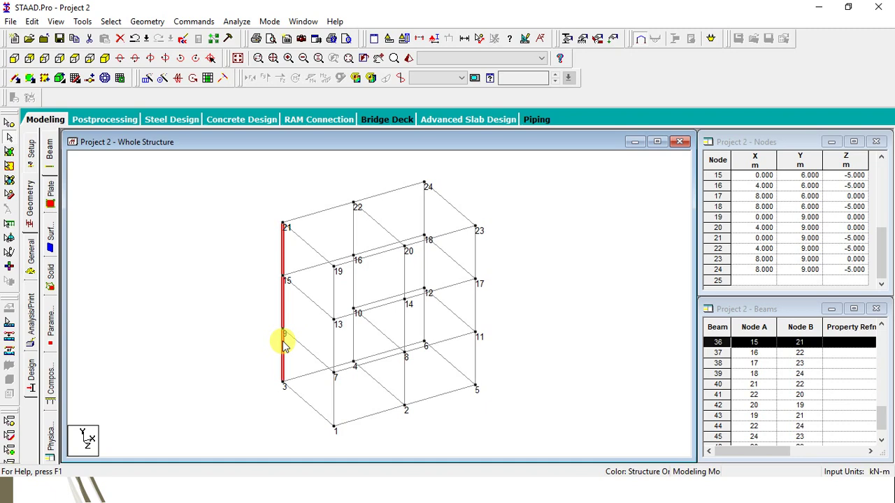
ctrl+click(334, 403)
ctrl+click(334, 340)
ctrl+click(334, 297)
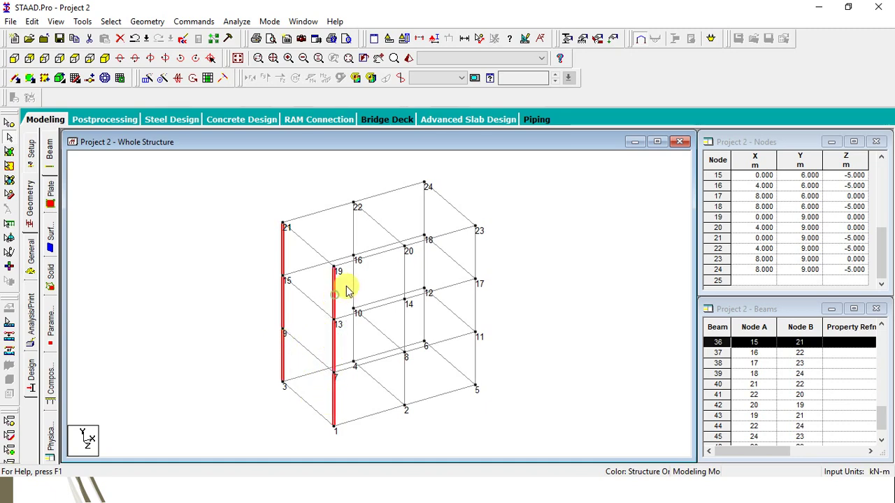
ctrl+click(355, 287)
ctrl+click(353, 233)
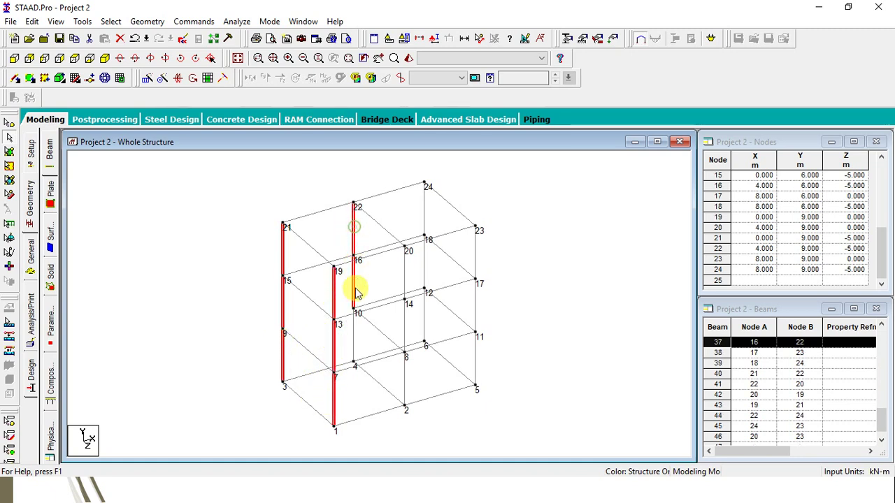
ctrl+click(355, 339)
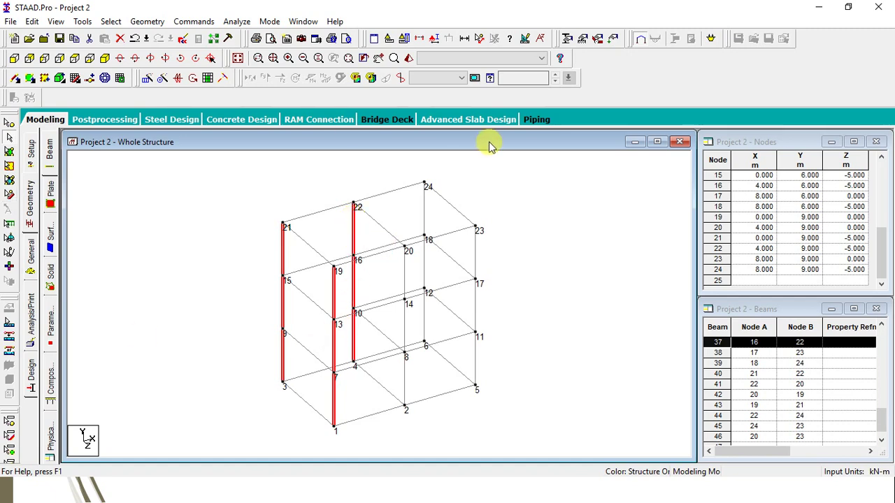
- Clear the selection and select all beams parallel to the Y axis
click(582, 211)
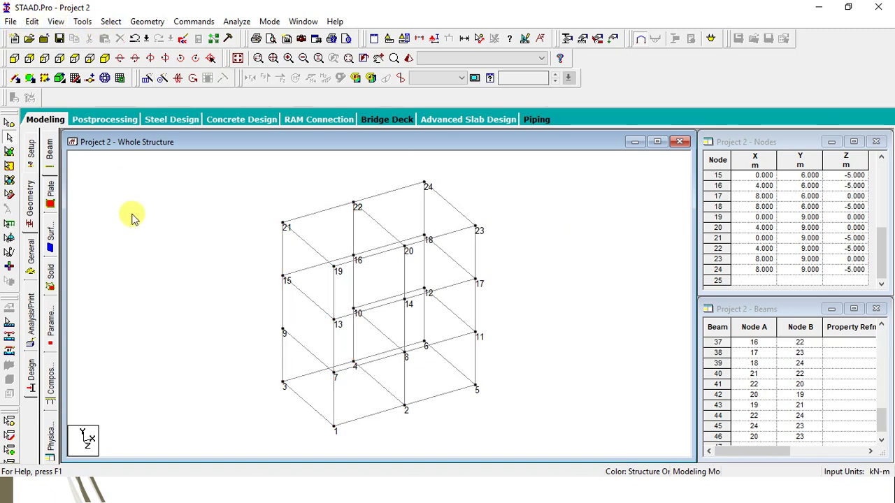
click(112, 21)
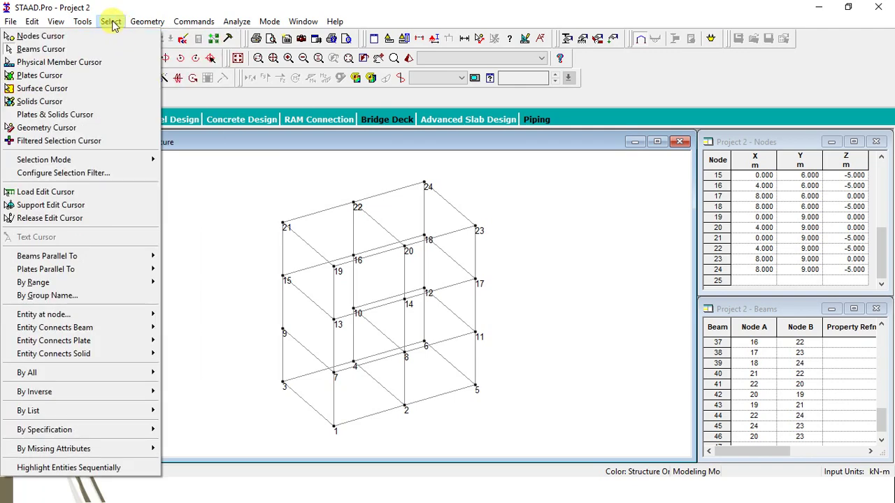
mouse_move(71, 259)
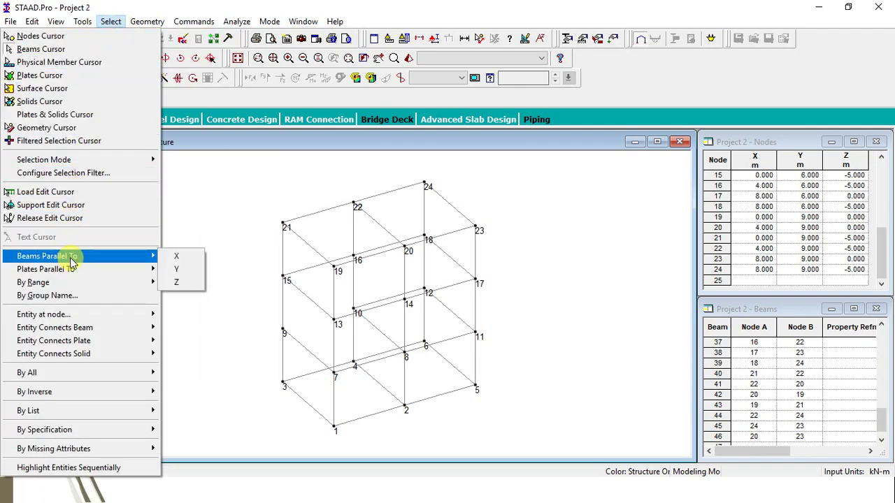
click(177, 271)
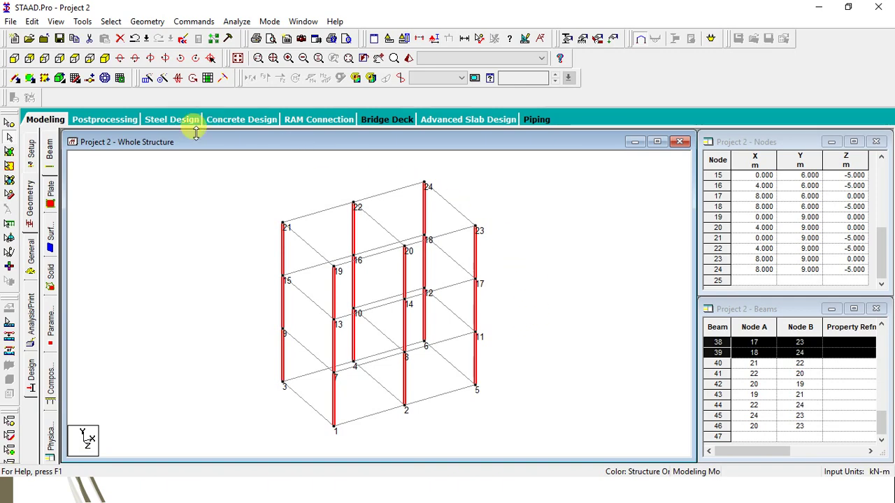
- Add all beams parallel to the Z axis to the selected columns
click(111, 22)
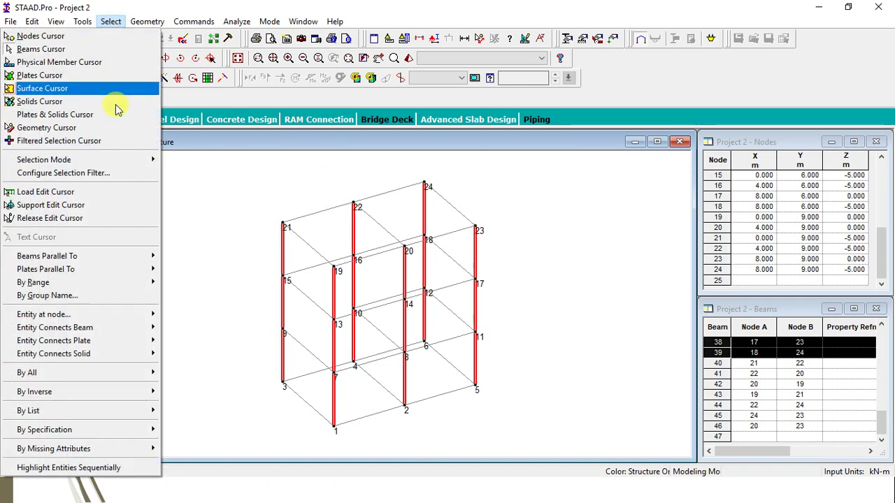
mouse_move(134, 255)
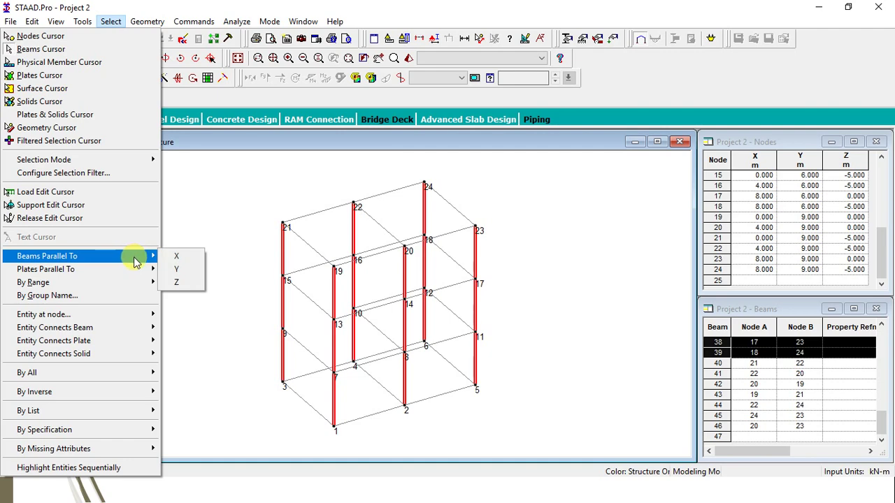
click(183, 283)
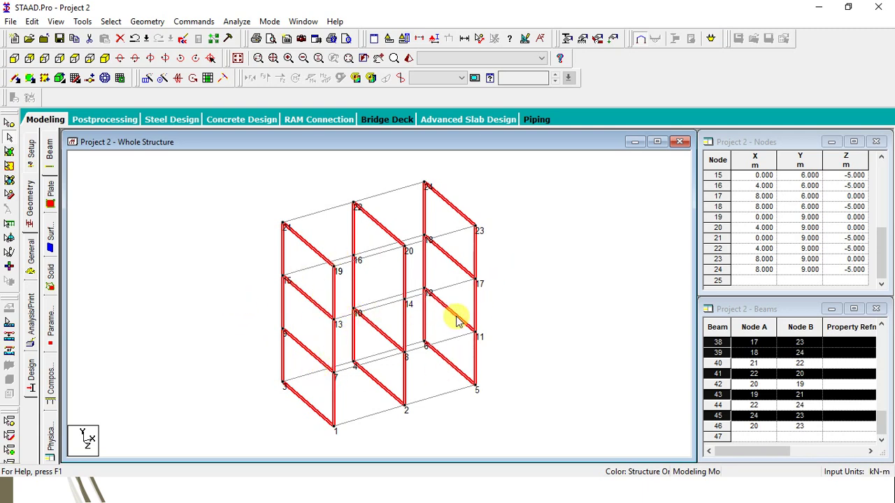
- Clear the selection and select all beams parallel to the X axis
click(549, 366)
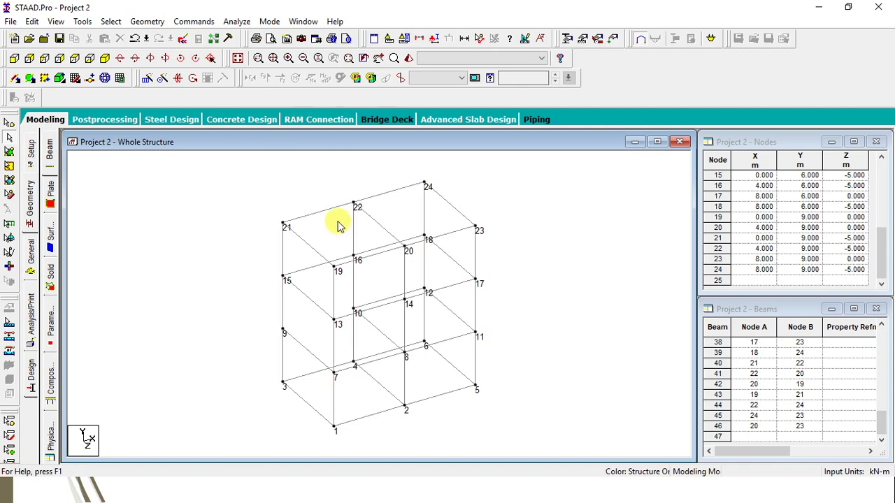
click(109, 22)
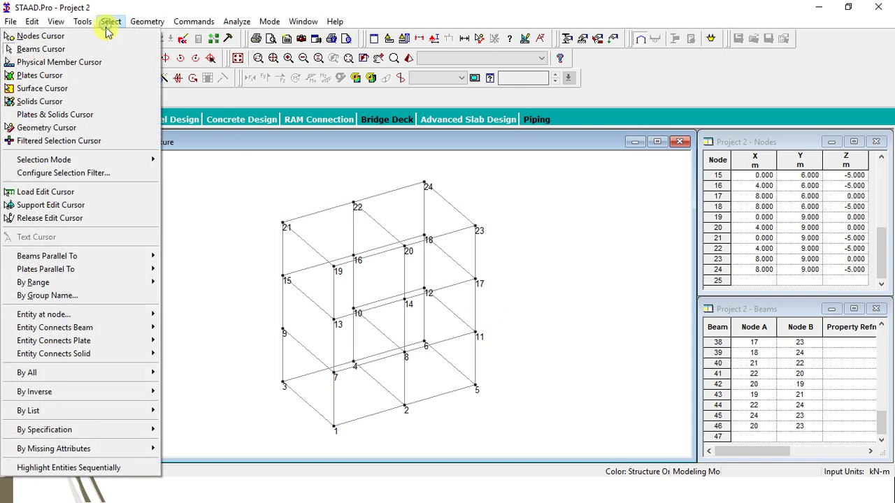
click(170, 257)
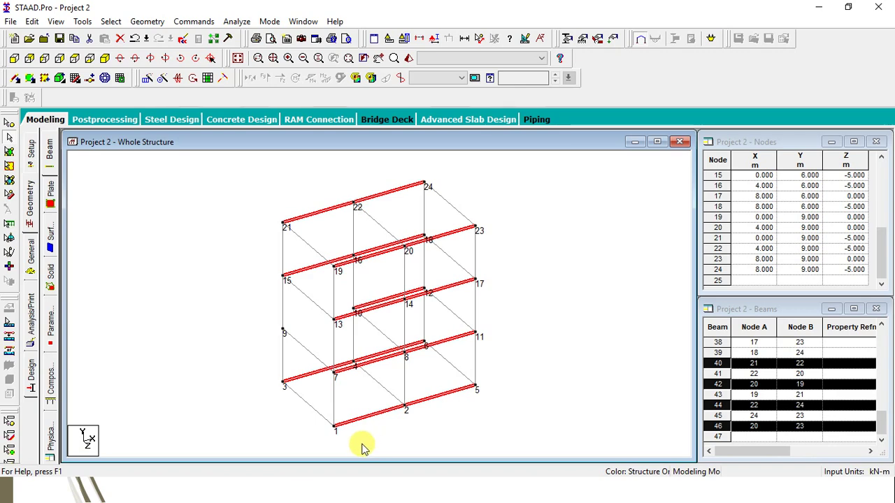
click(112, 20)
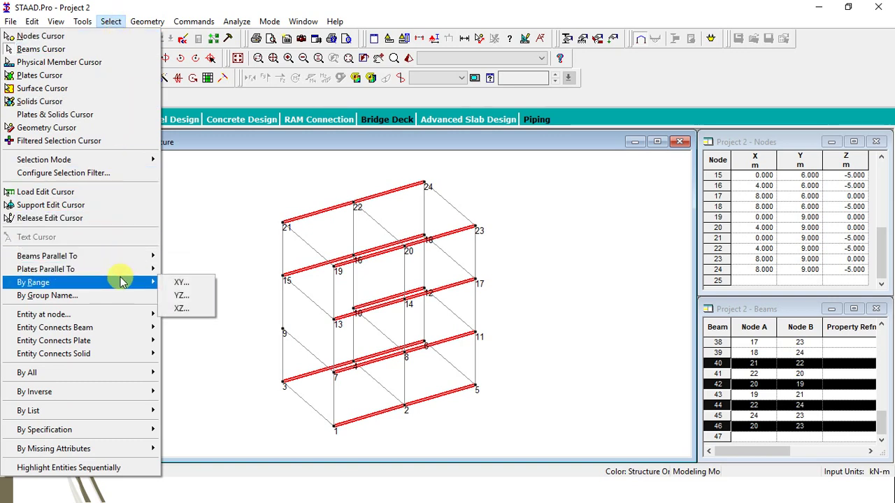
mouse_move(122, 269)
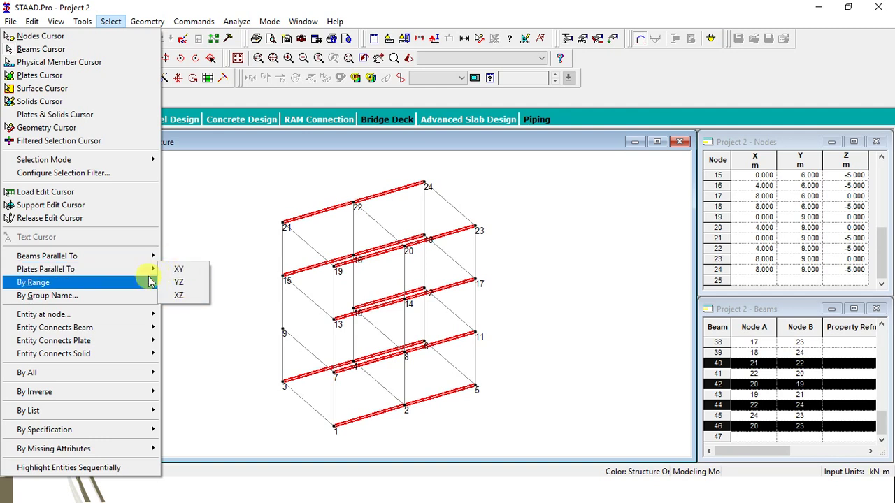
mouse_move(147, 284)
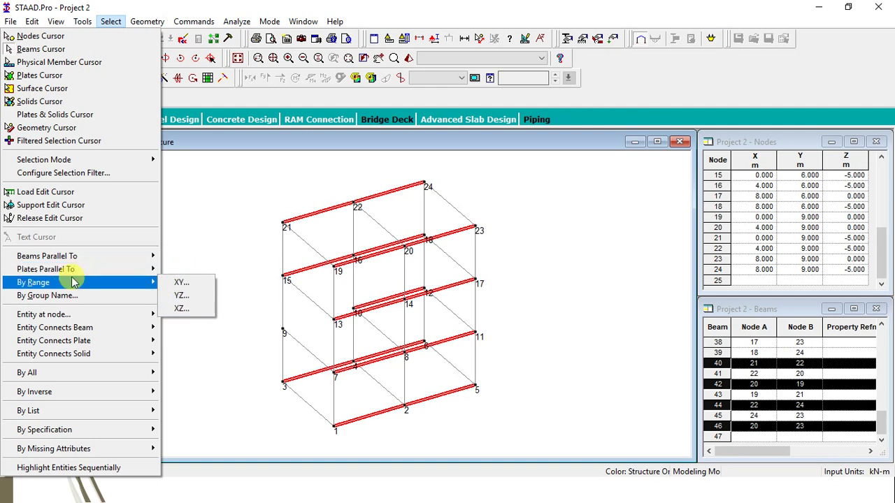
click(184, 284)
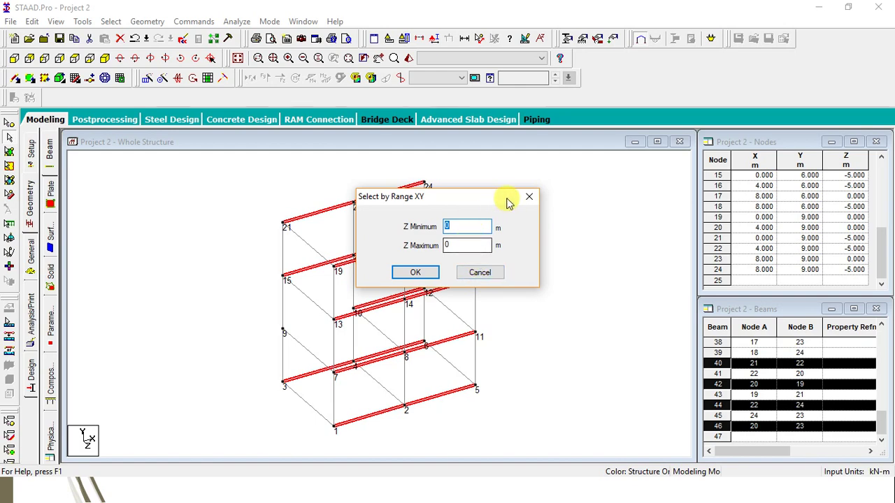
click(531, 197)
- Clear the selection and try selecting members by XY range with Z minimum 3 m and Z maximum 6 m
click(559, 281)
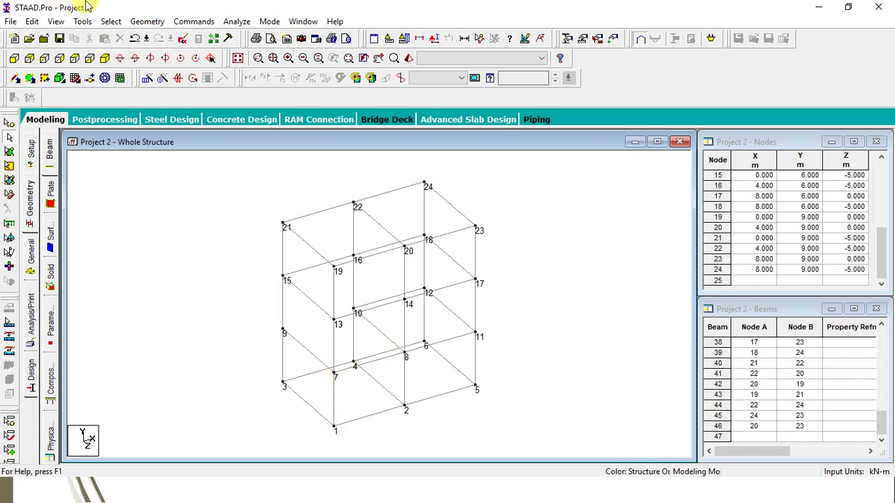
click(110, 22)
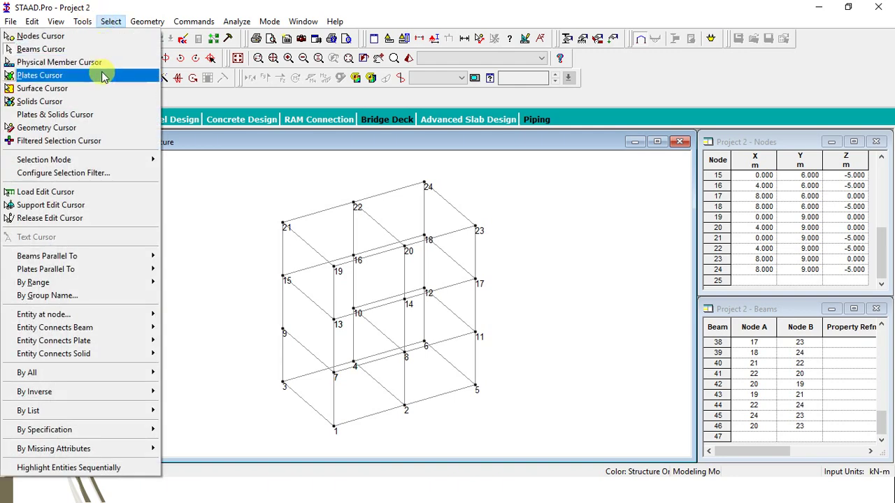
mouse_move(109, 285)
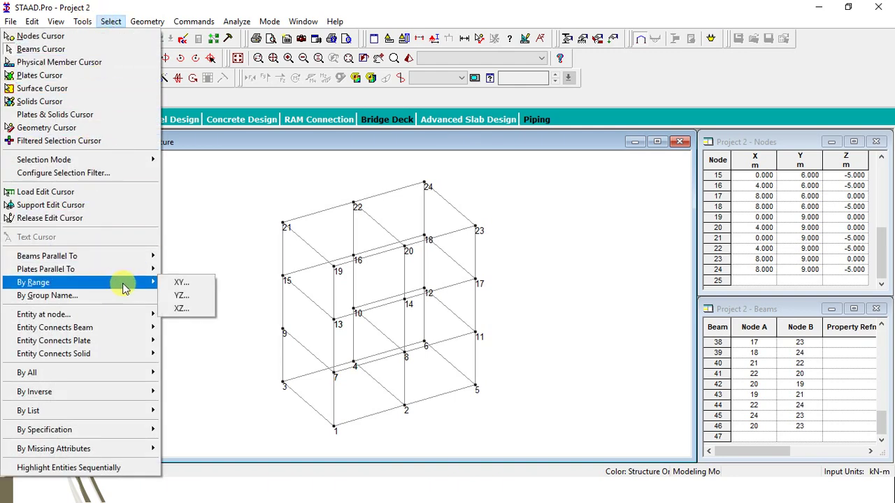
click(180, 282)
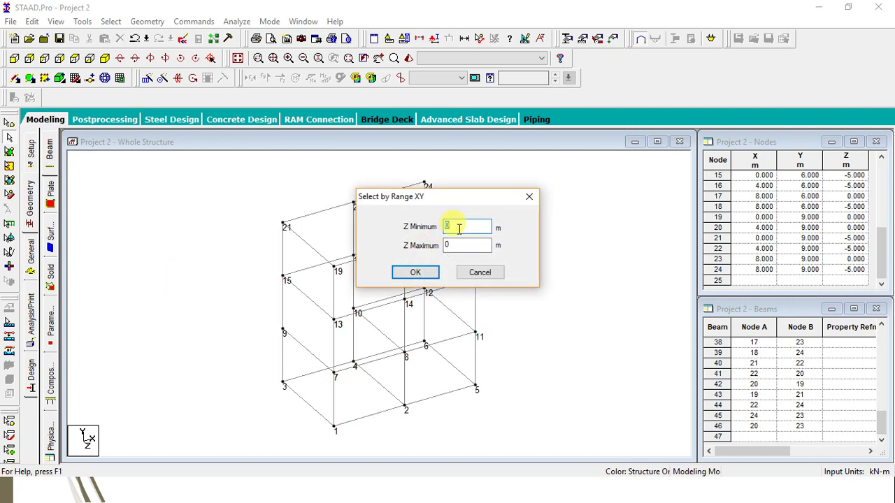
text(6)
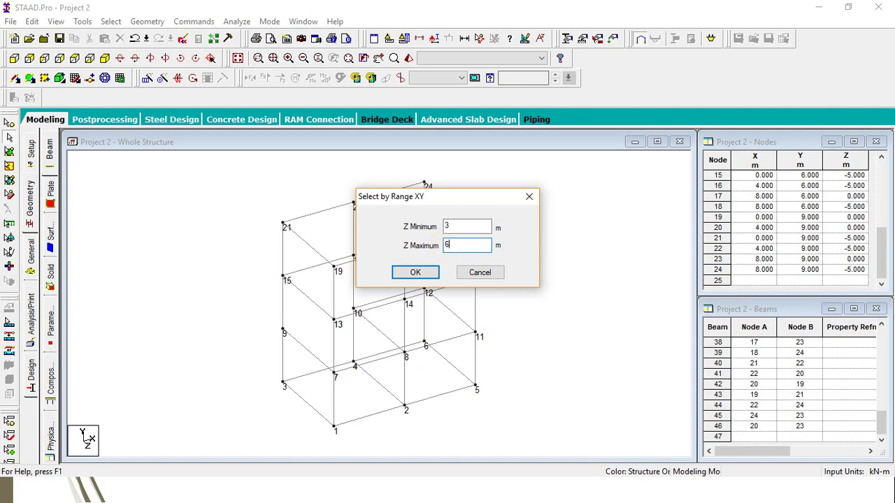
click(416, 273)
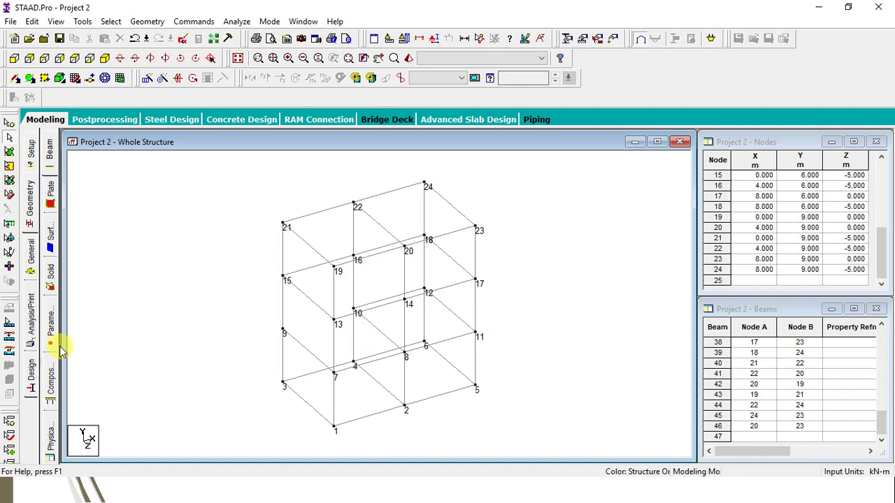
- Select the front frame's members by XY range, keeping the Z minimum at 0 m
click(110, 21)
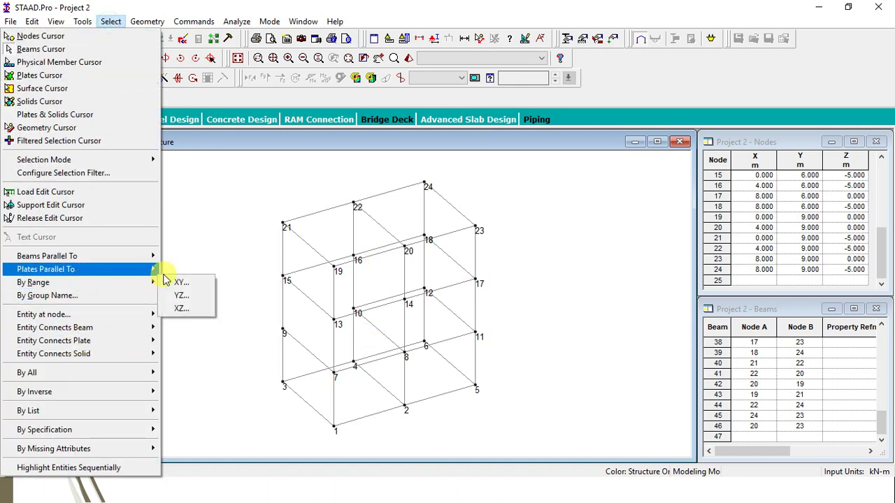
click(186, 284)
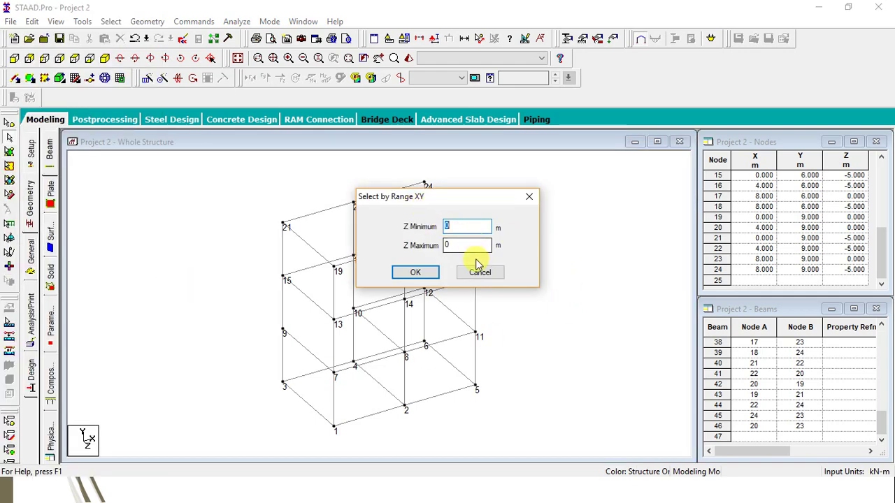
double_click(454, 246)
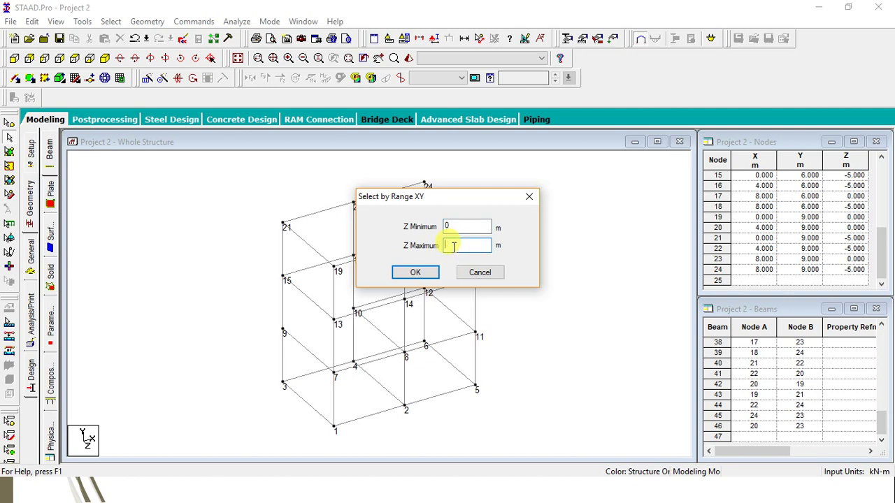
click(419, 271)
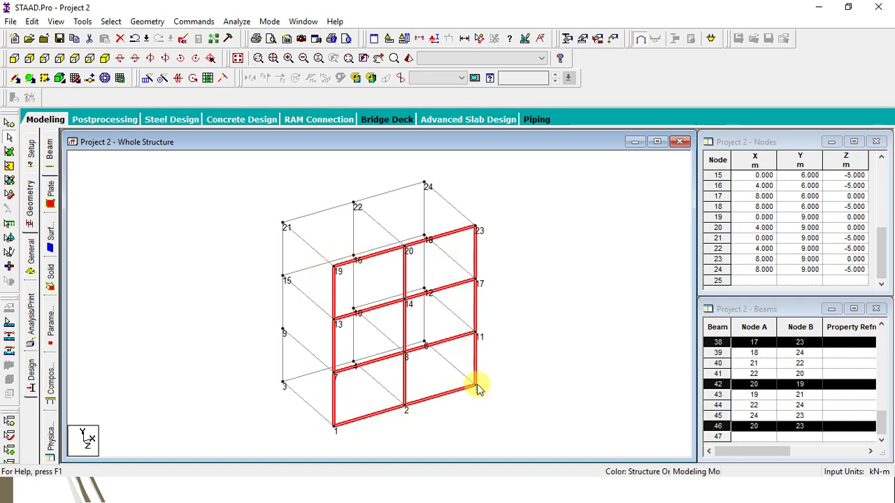
- Clear the selection and select the whole structure's members by YZ range, keeping the X minimum at 0 m
click(544, 342)
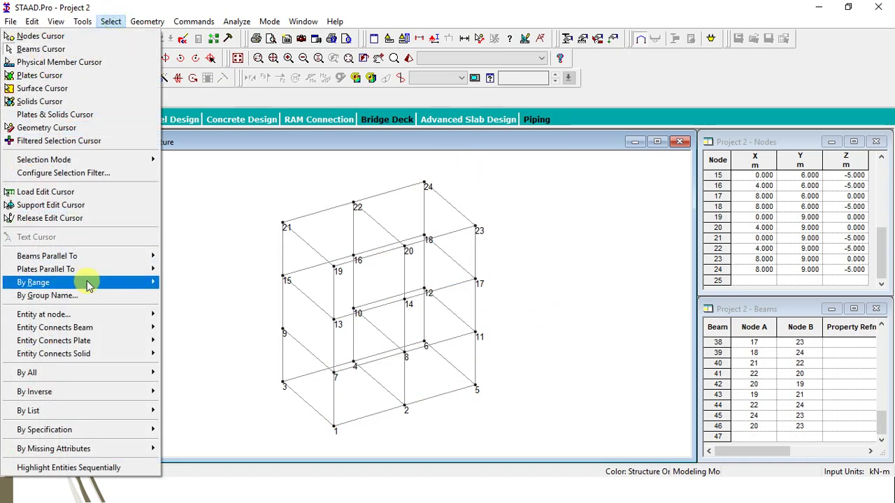
mouse_move(88, 284)
click(212, 299)
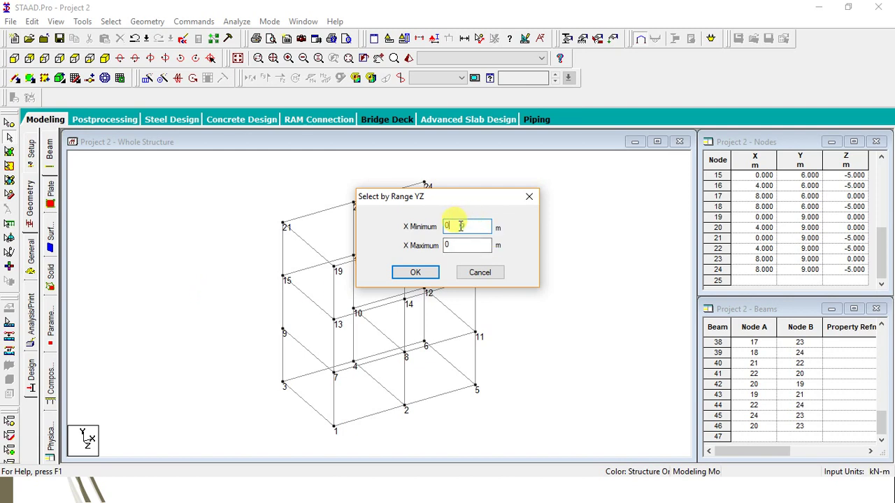
drag(461, 225, 441, 245)
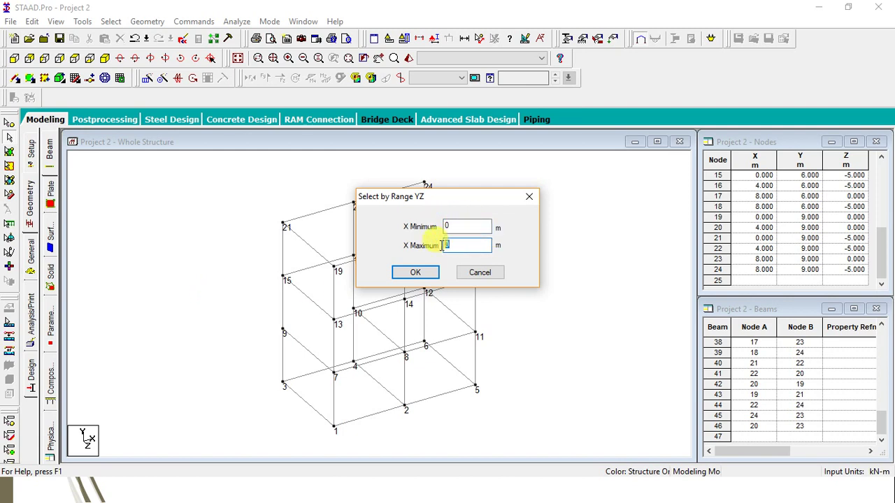
click(416, 272)
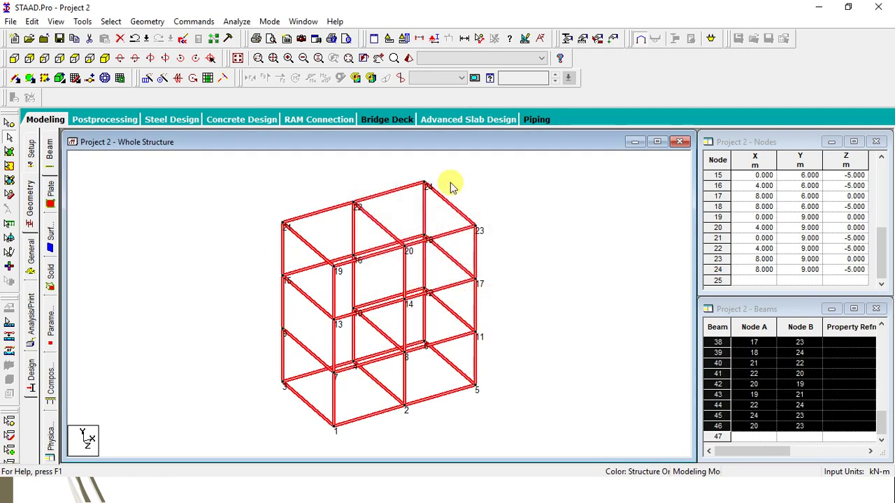
- Clear the selection of the whole structure's members
click(572, 356)
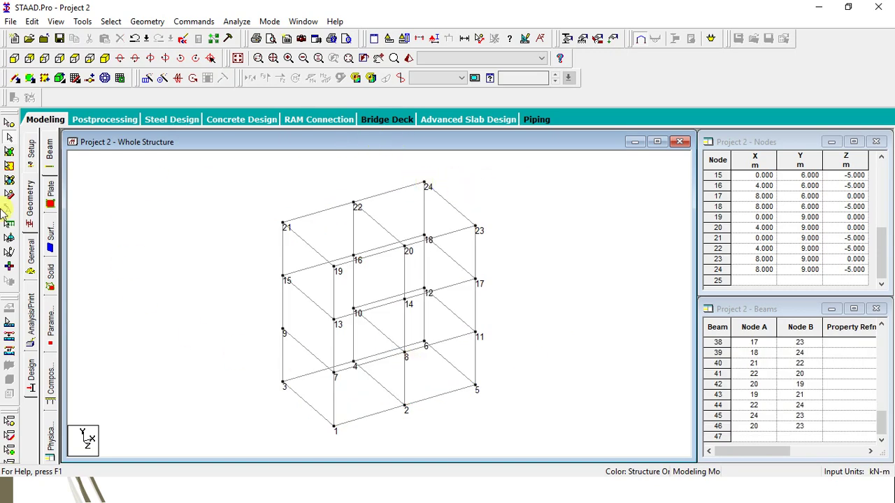
click(108, 22)
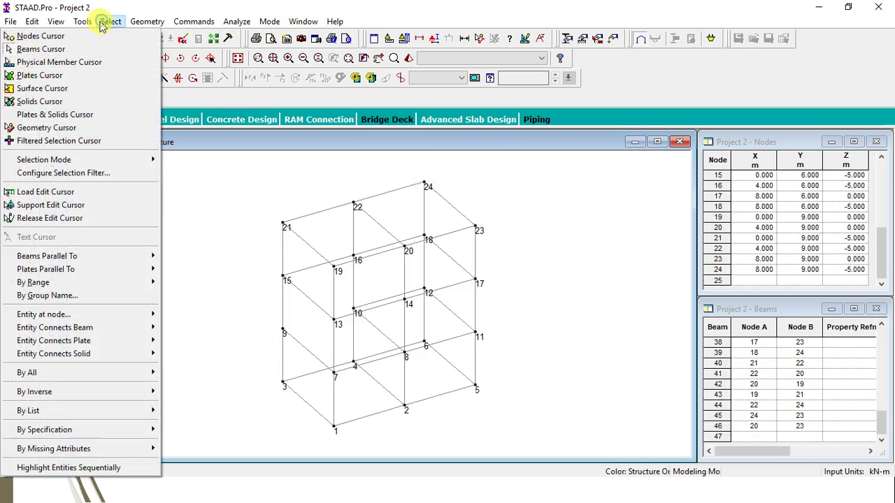
mouse_move(82, 271)
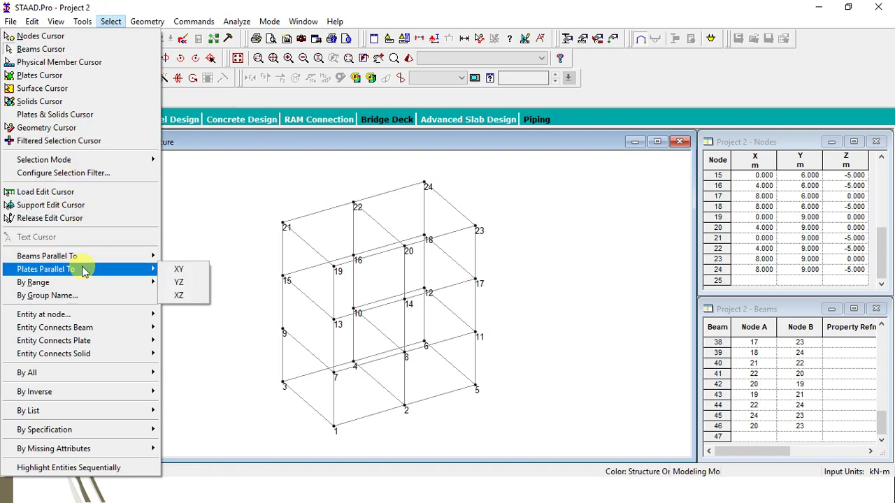
mouse_move(90, 22)
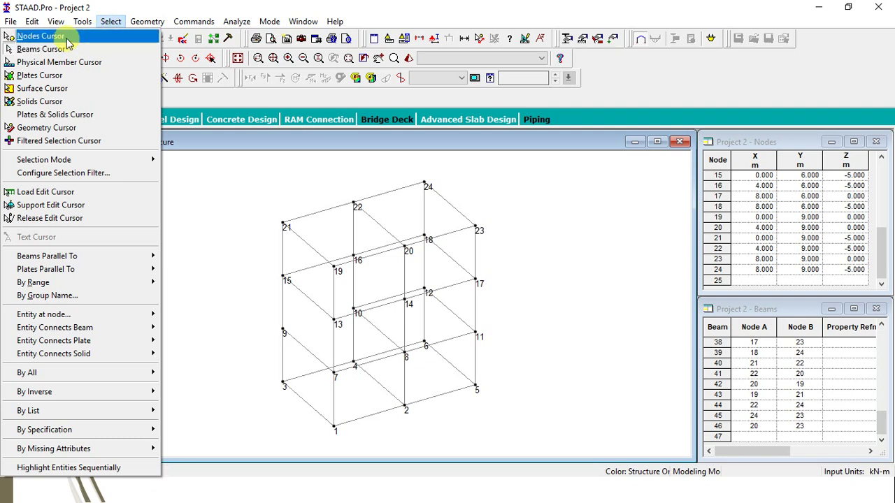
click(182, 204)
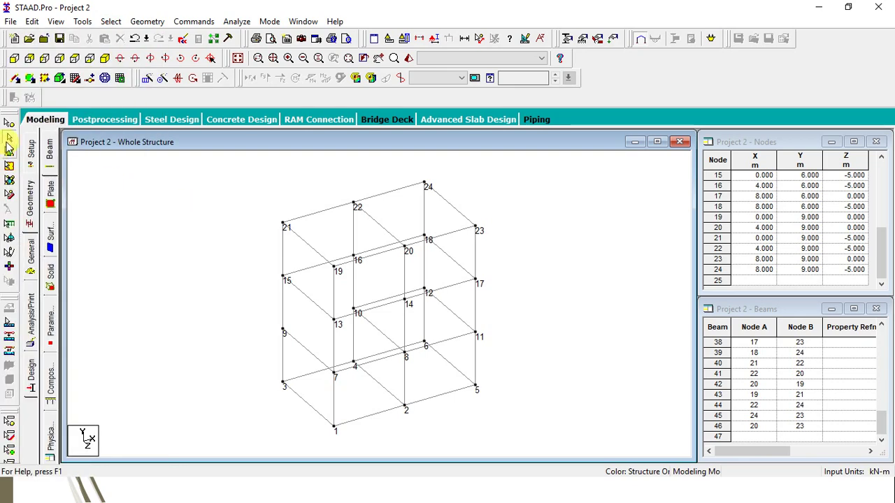
click(112, 21)
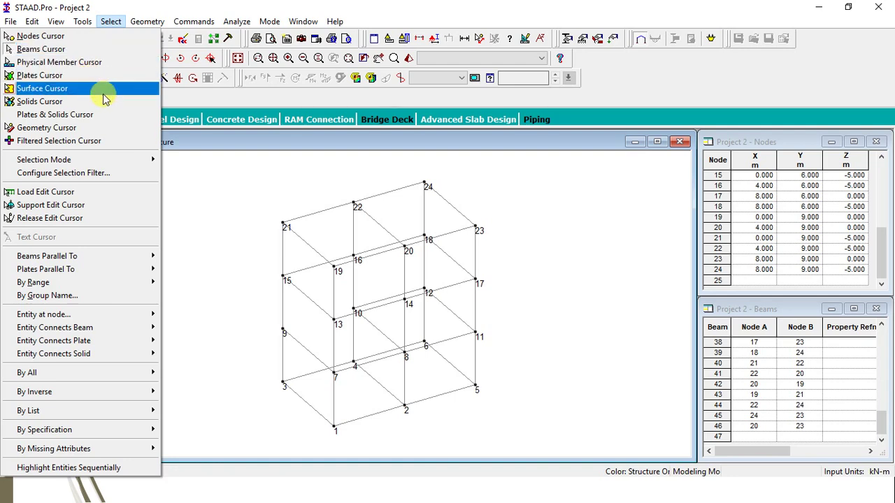
click(153, 205)
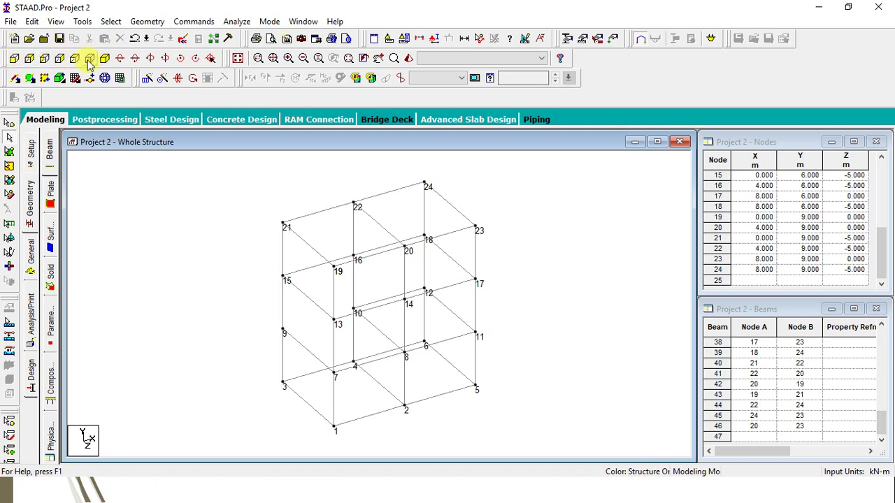
- View the frame from the front (+Z), the back (-Z) and above, and return to the isometric view of the whole structure
click(14, 60)
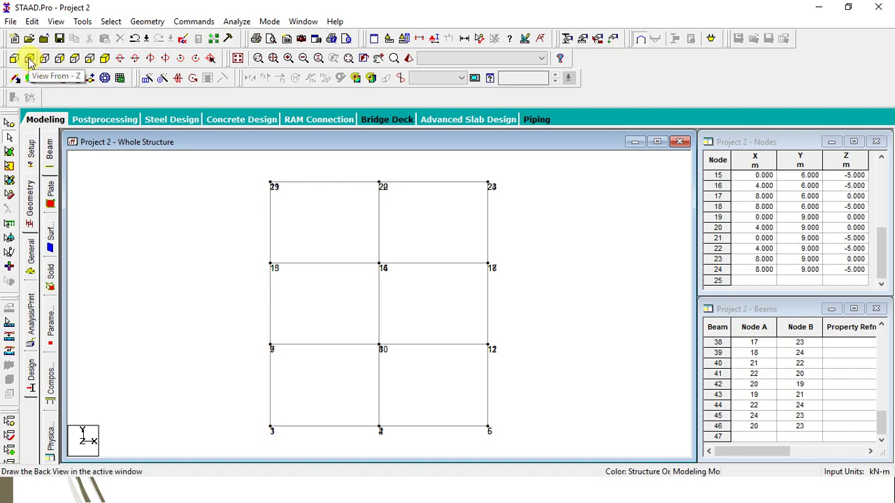
click(29, 60)
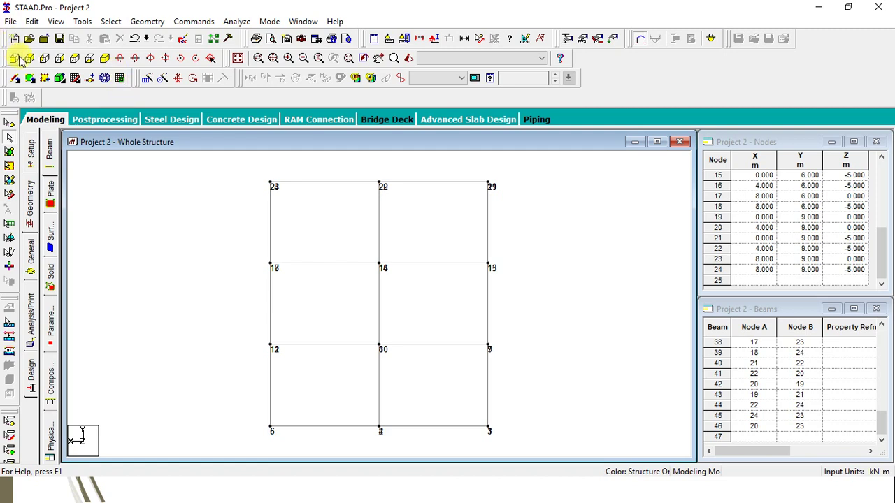
click(75, 59)
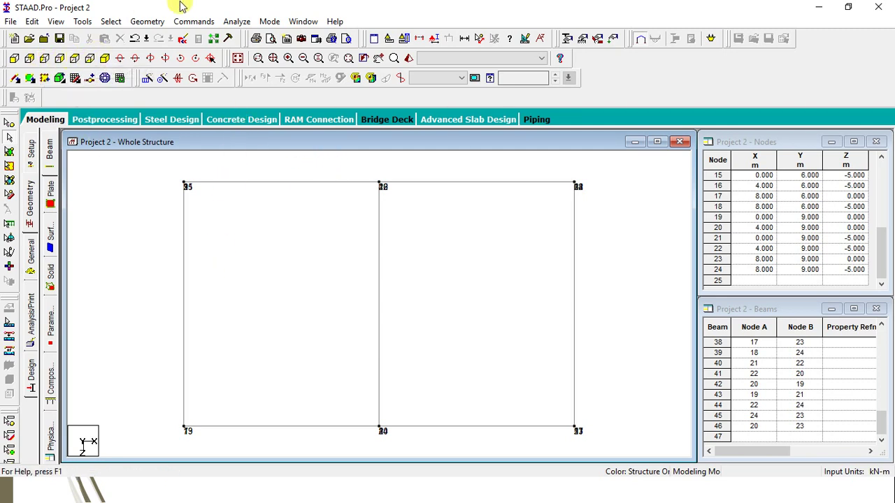
click(238, 59)
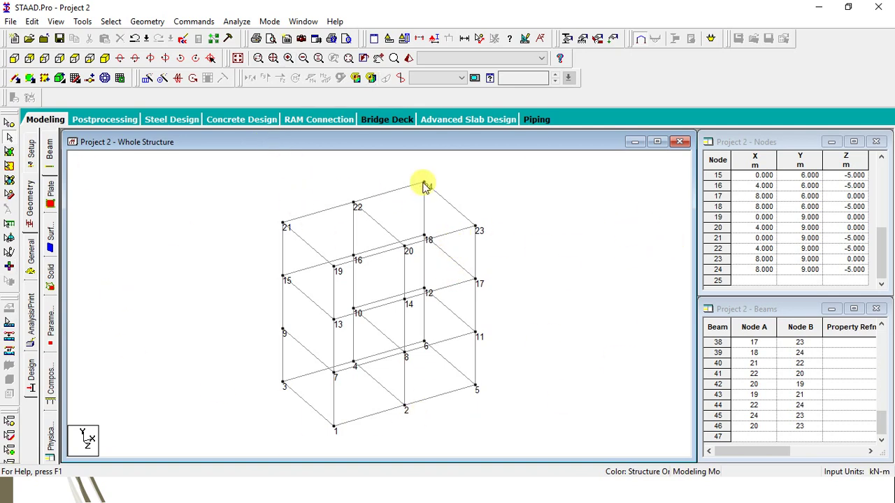
- Open the 3D rendered view of the frame, rotate the model to examine it from several angles, and close the rendering
click(408, 59)
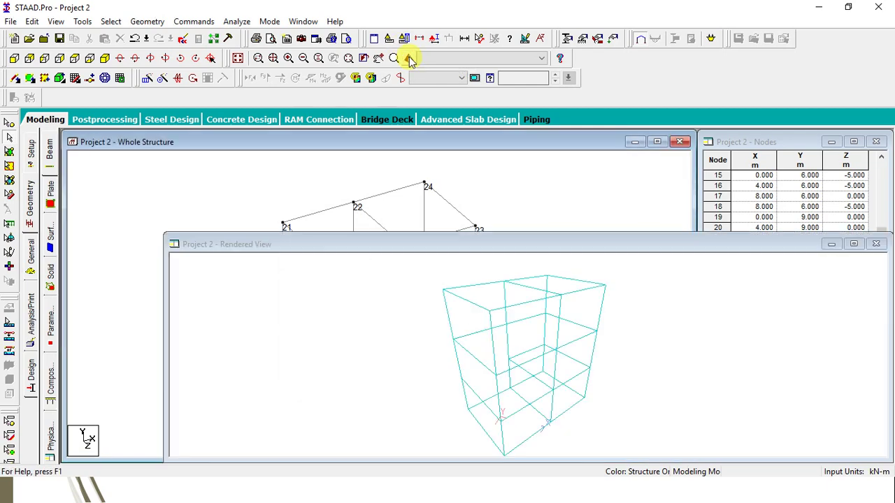
drag(509, 343, 594, 387)
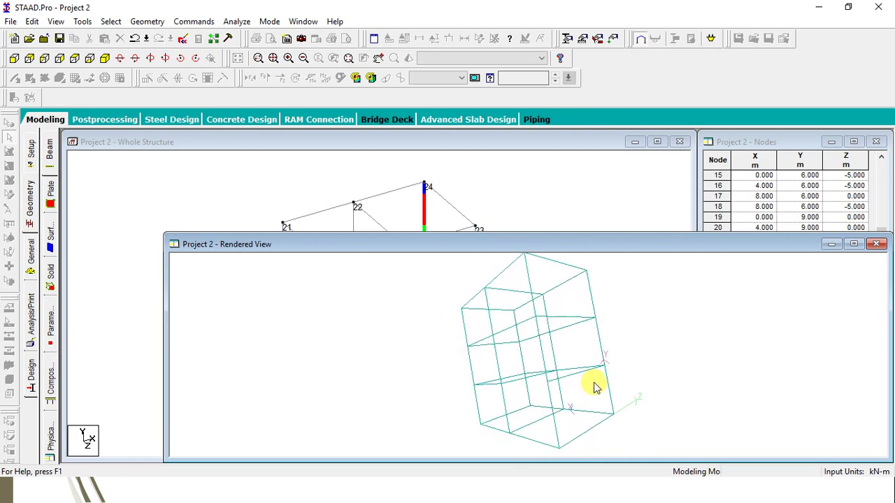
drag(519, 358, 494, 384)
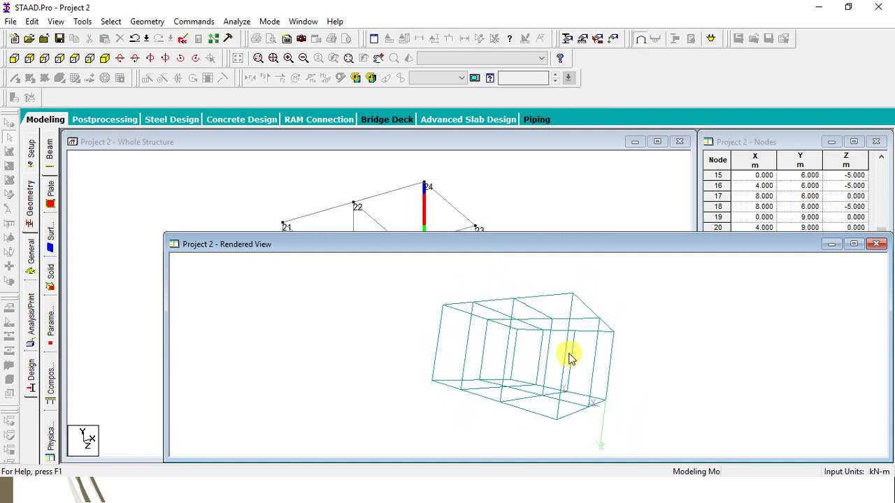
drag(589, 365, 503, 370)
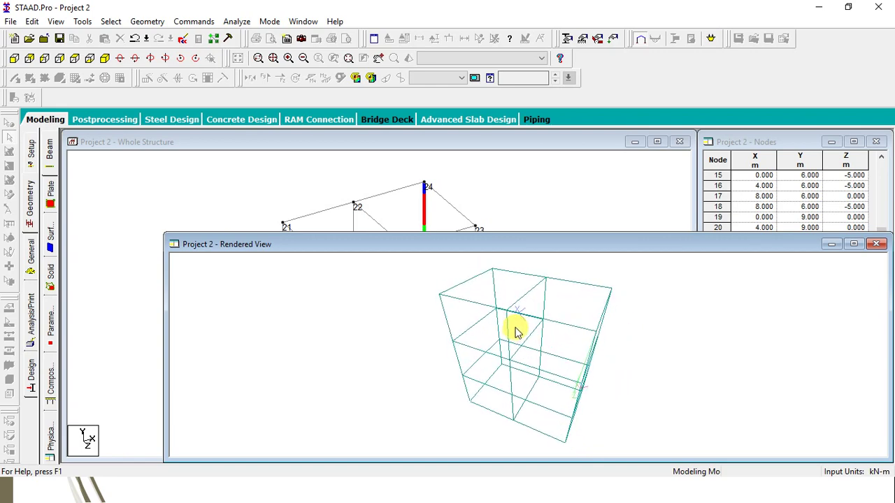
drag(517, 320, 566, 385)
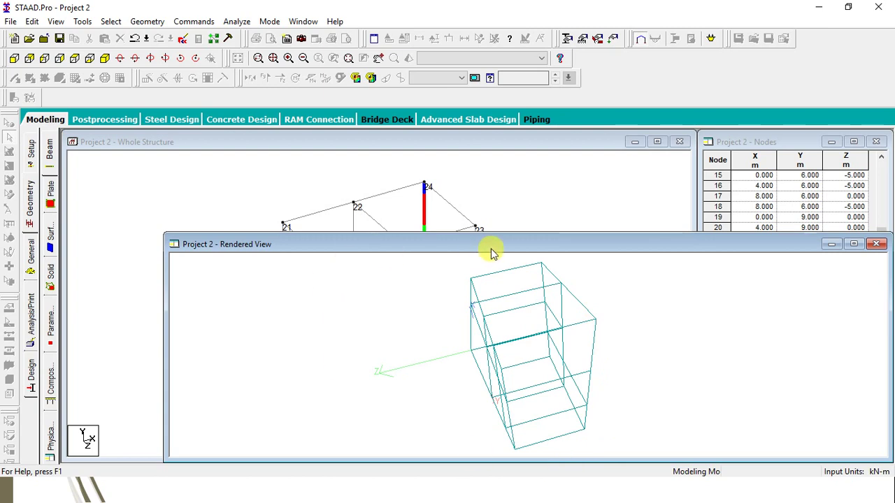
click(876, 244)
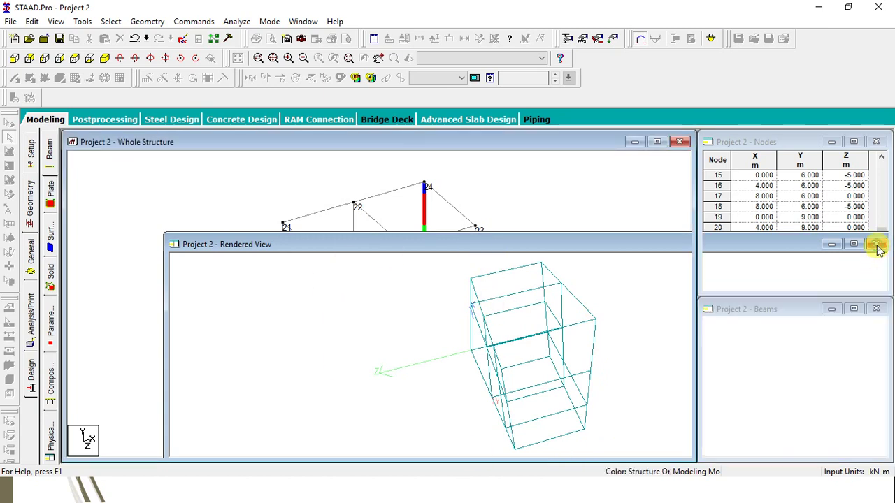